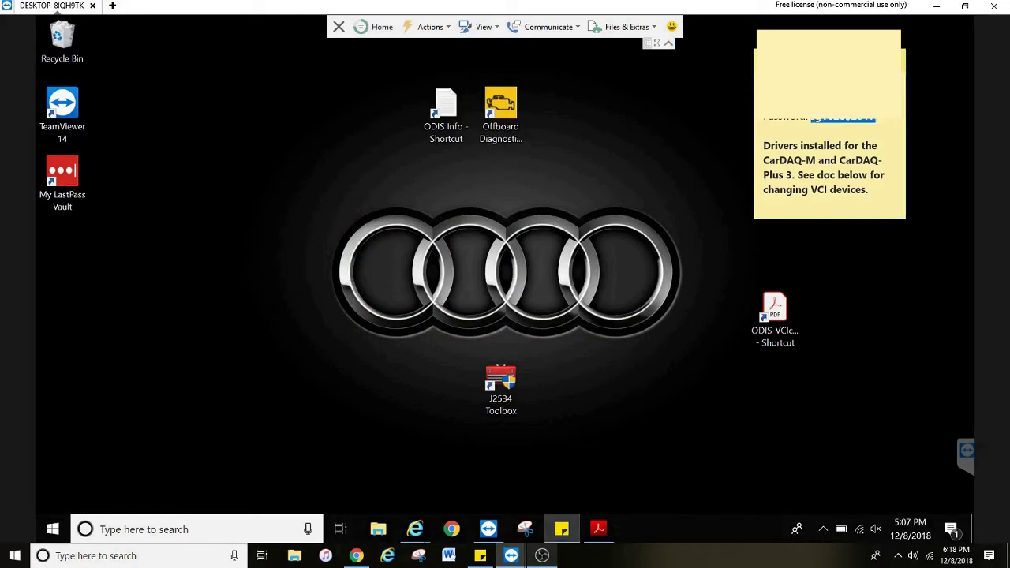
Step: Launch Offboard Diagnostic, dismiss the release notes and accept the warnings to reach Welcome to Diagnosis
{"action": "double_click", "coordinate": [520, 123]}
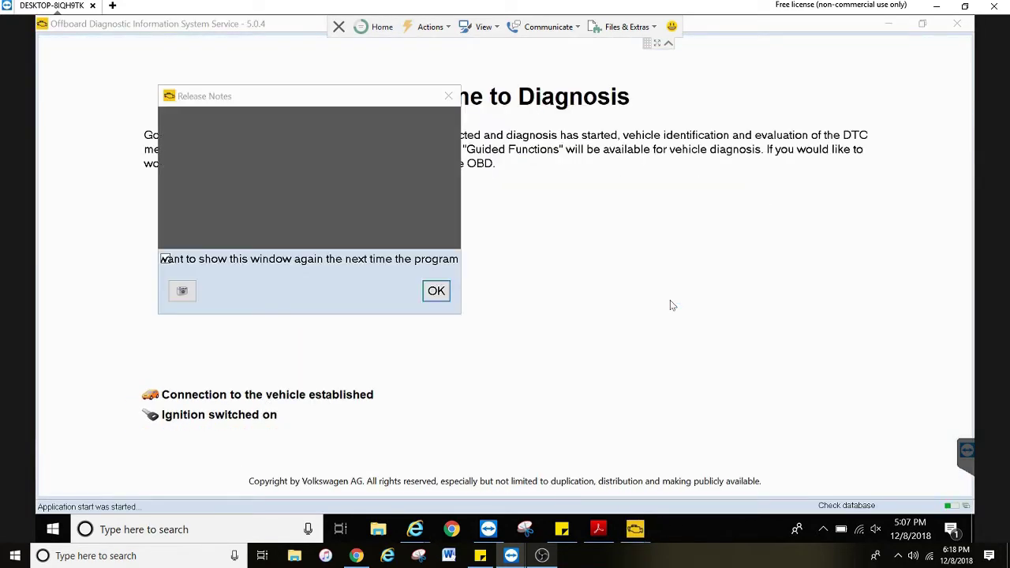
{"action": "key", "text": "Return"}
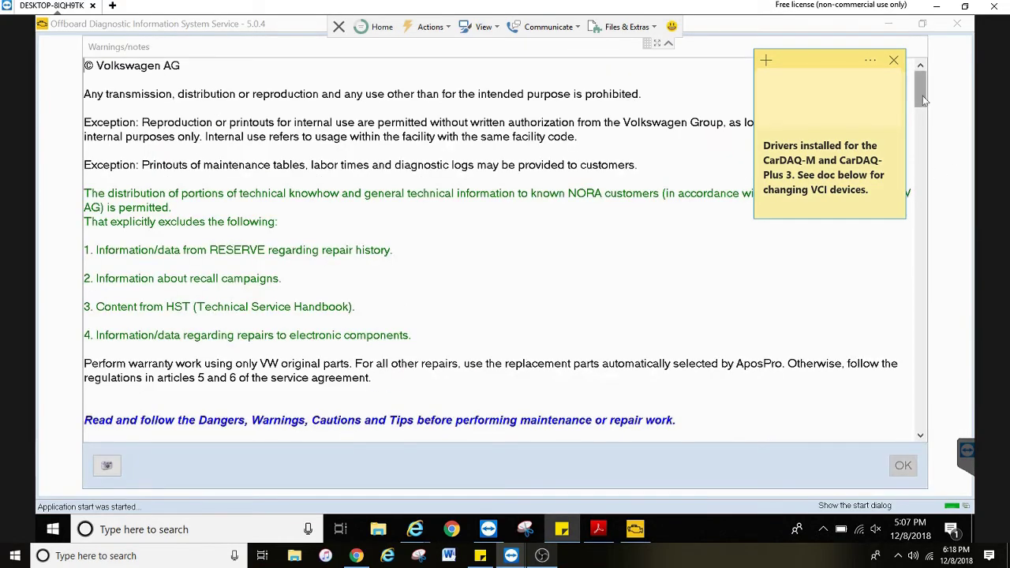
{"action": "left_click_drag", "start_coordinate": [921, 96], "coordinate": [921, 410]}
{"action": "left_click", "coordinate": [903, 467]}
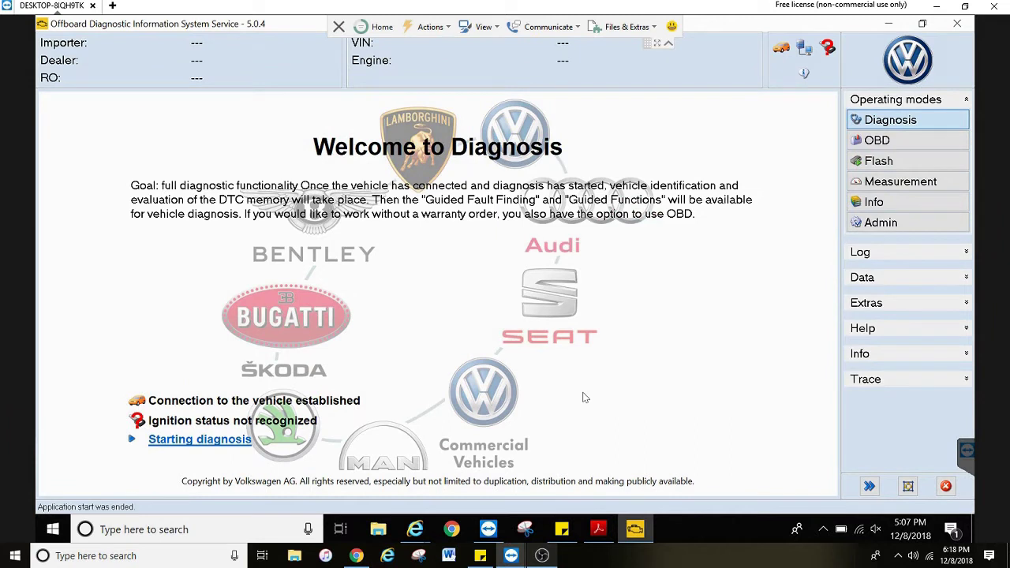
Step: Start a diagnosis session and paste the account password into the Dss logon
{"action": "left_click", "coordinate": [190, 446]}
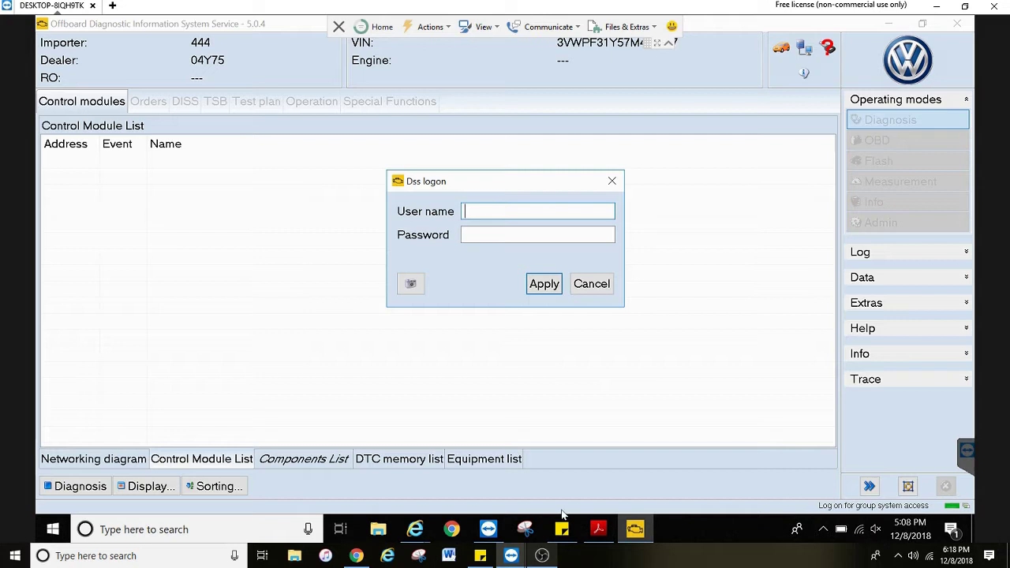
{"action": "key", "text": "Tab"}
{"action": "key", "text": "ctrl+v"}
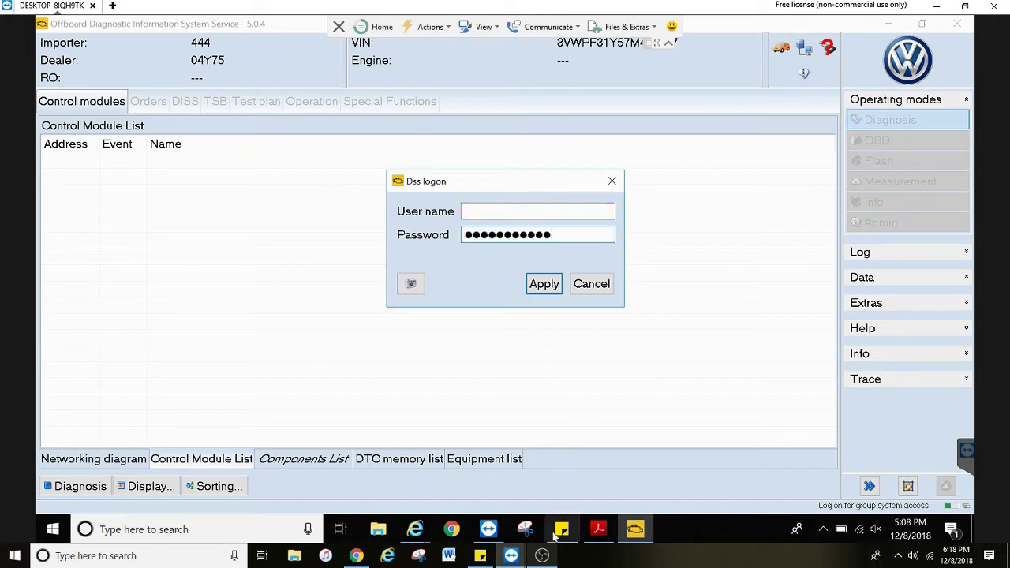
Step: Copy the stored user ID from Sticky Notes into User name and submit the logon
{"action": "left_click", "coordinate": [562, 529]}
{"action": "double_click", "coordinate": [802, 86]}
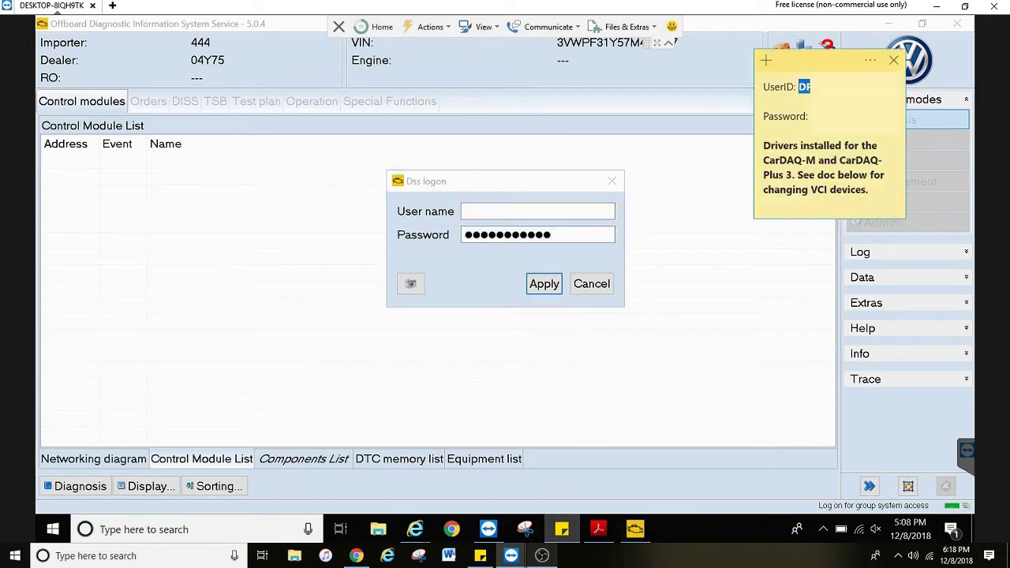
{"action": "key", "text": "ctrl+c"}
{"action": "left_click", "coordinate": [537, 211]}
{"action": "key", "text": "ctrl+v"}
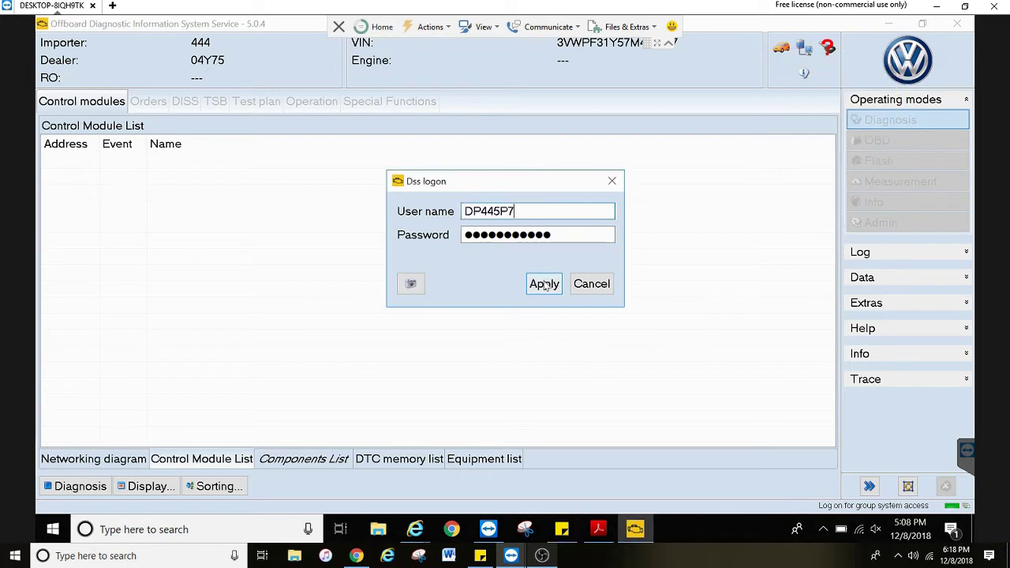
{"action": "left_click", "coordinate": [544, 283]}
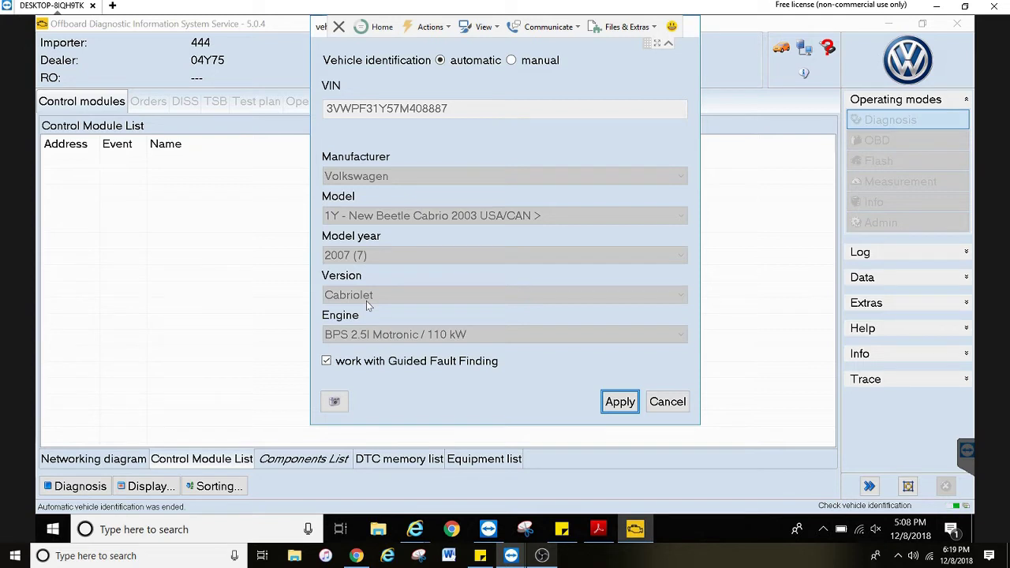
Step: Accept the identified 2007 New Beetle Cabrio with BPS 2.5l engine, keeping Guided Fault Finding
{"action": "left_click", "coordinate": [620, 401]}
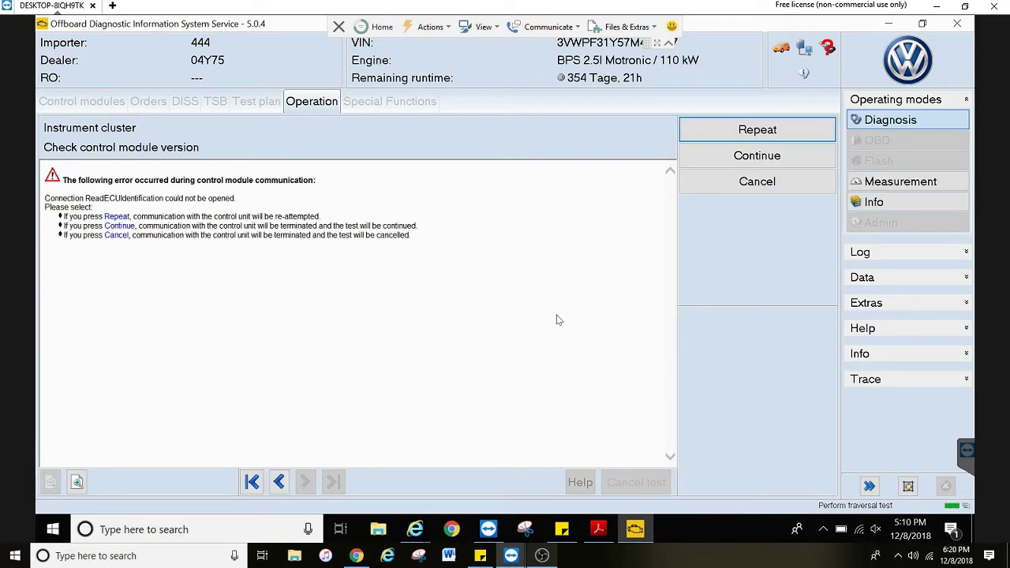
Step: Retry the instrument cluster communication twice, then continue past the error
{"action": "left_click", "coordinate": [748, 132]}
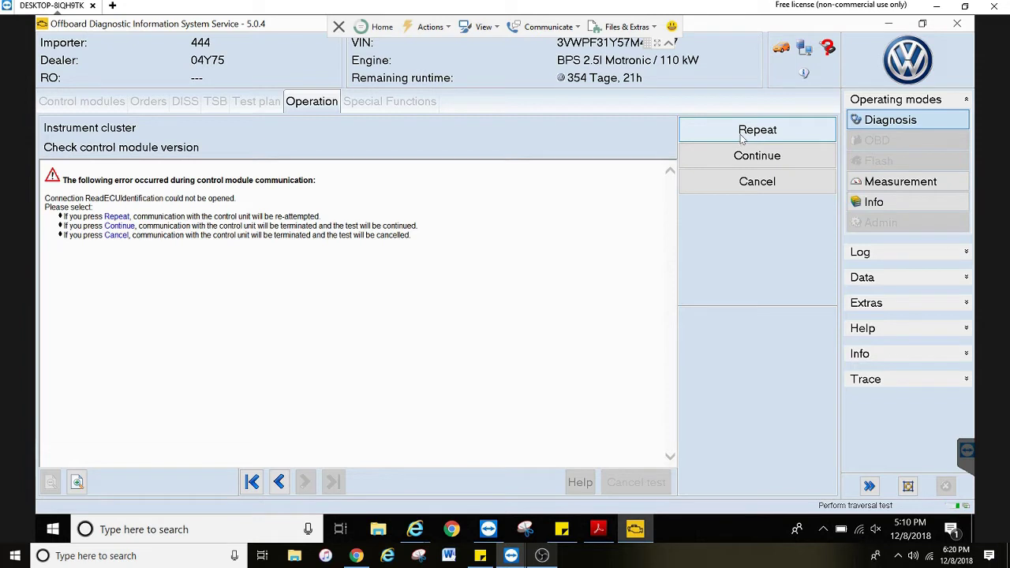
{"action": "left_click", "coordinate": [740, 134]}
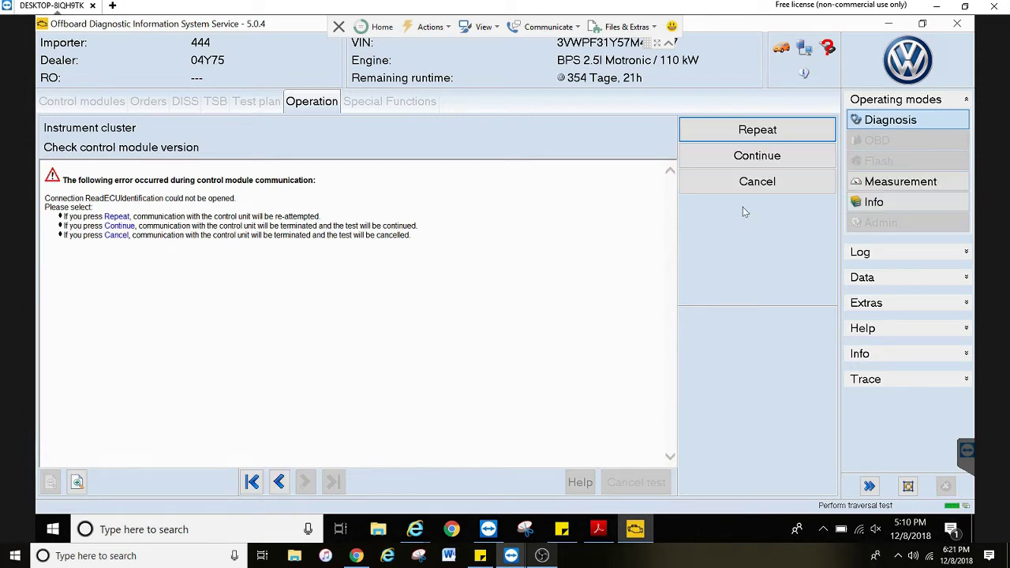
{"action": "left_click", "coordinate": [749, 157]}
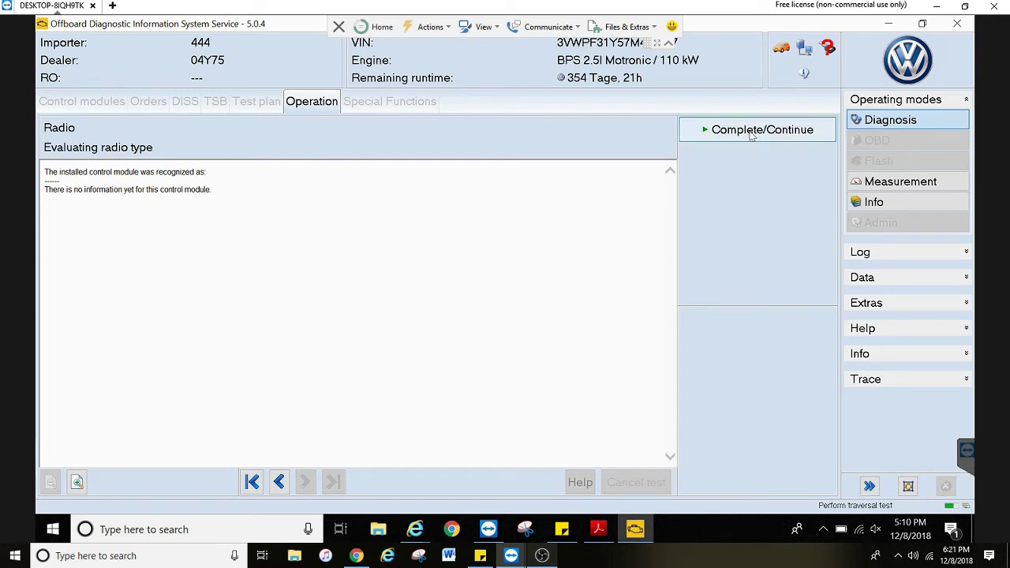
Step: Continue past the Evaluating radio type step
{"action": "left_click", "coordinate": [751, 133]}
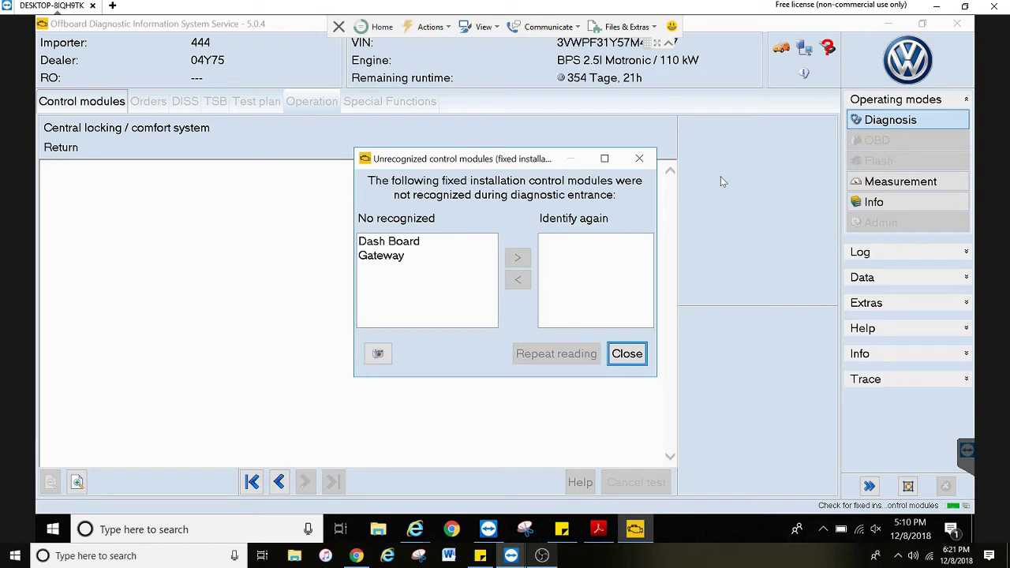
Step: Move Dash Board and Gateway to Identify again, repeat reading, then close the unrecognized list
{"action": "left_click", "coordinate": [418, 245]}
{"action": "left_click", "coordinate": [410, 260]}
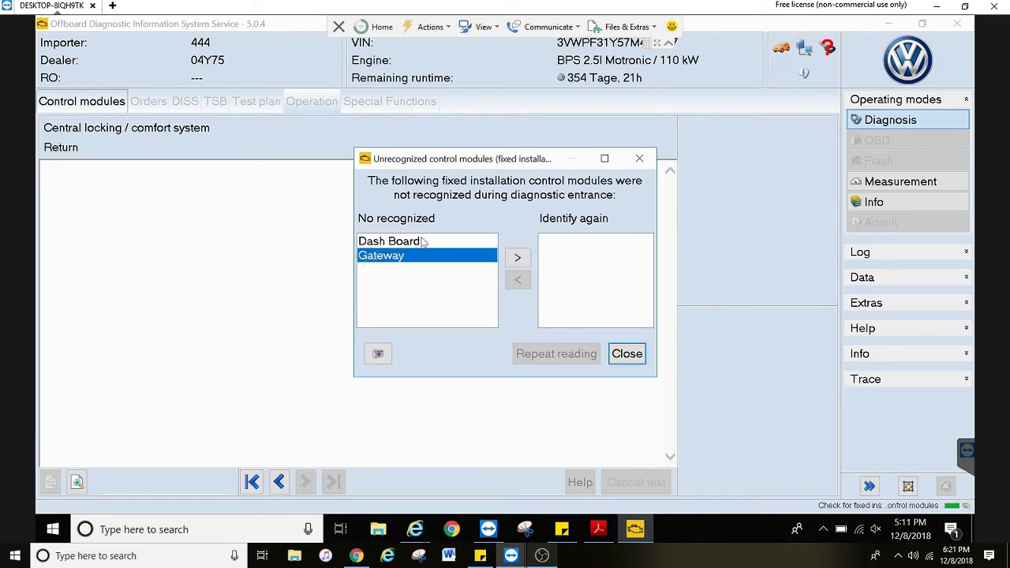
{"action": "left_click", "coordinate": [423, 242]}
{"action": "left_click", "coordinate": [518, 258]}
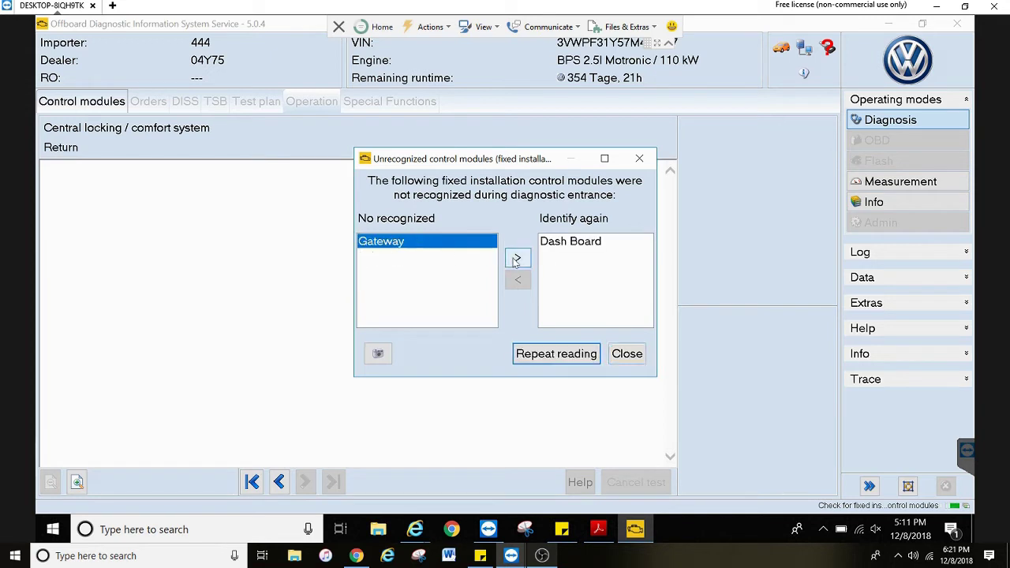
{"action": "left_click", "coordinate": [518, 257]}
{"action": "left_click", "coordinate": [546, 353]}
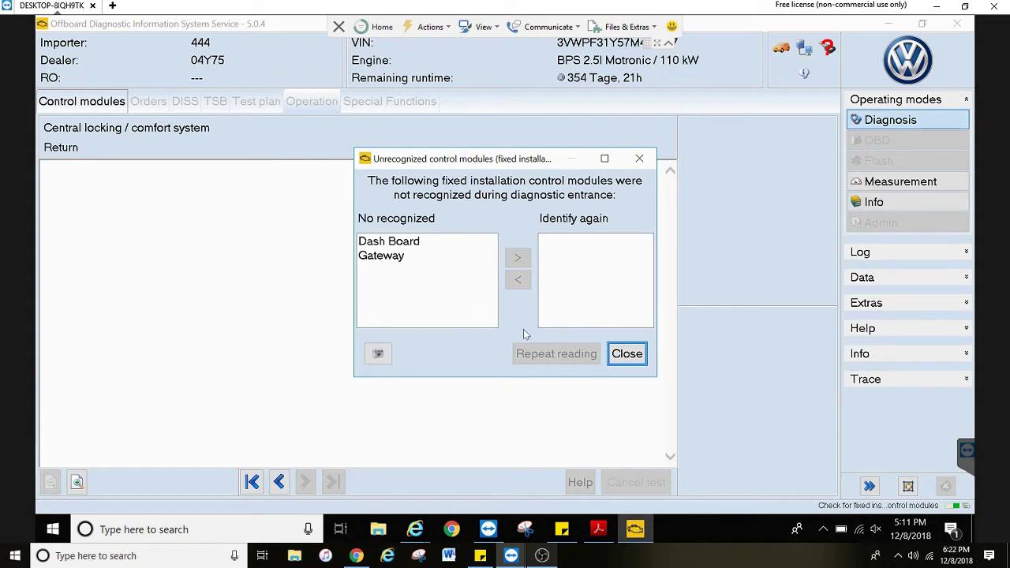
{"action": "left_click", "coordinate": [624, 354]}
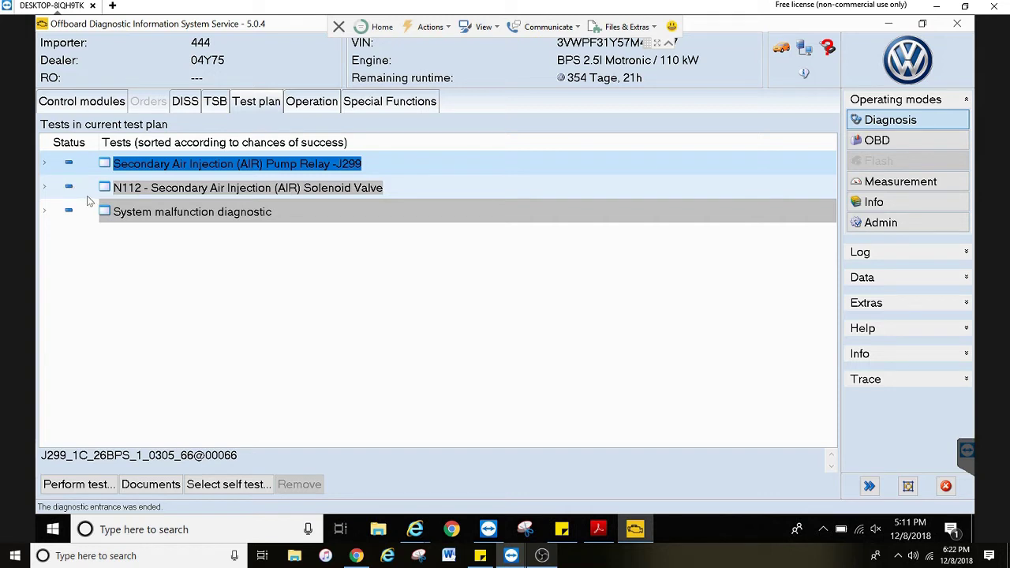
Step: Expand the J299 relay test to show the Engine Control Module P0411 fault
{"action": "left_click", "coordinate": [45, 166]}
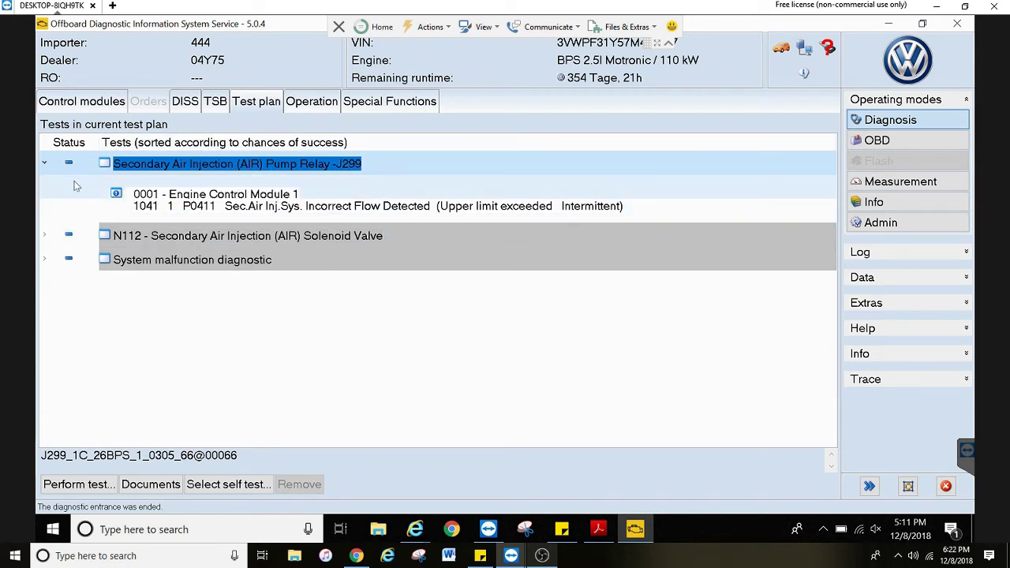
Step: Start the J299 relay test and view its location drawings, wiring diagram and connector pin layout
{"action": "left_click", "coordinate": [75, 483]}
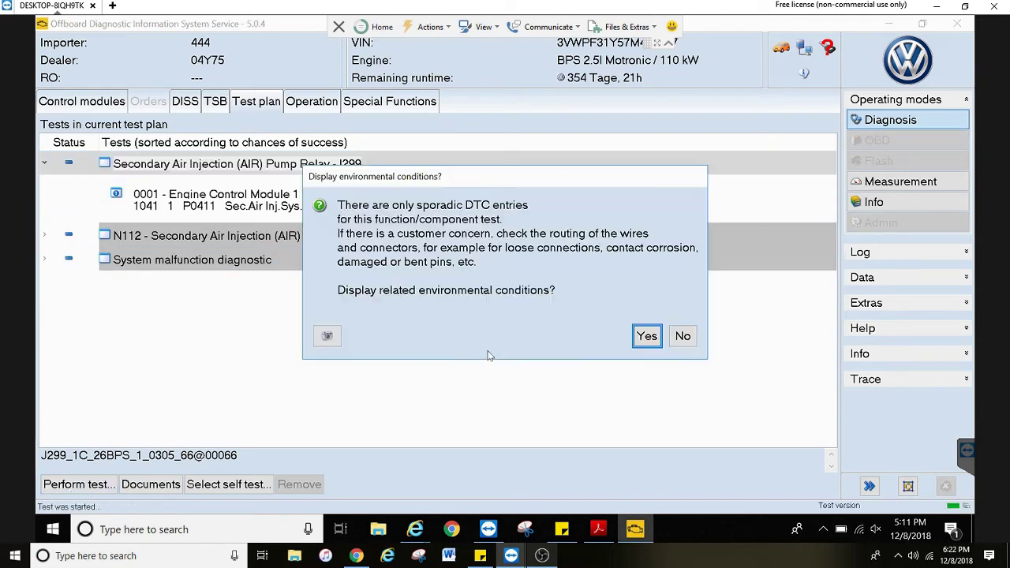
{"action": "left_click", "coordinate": [682, 337]}
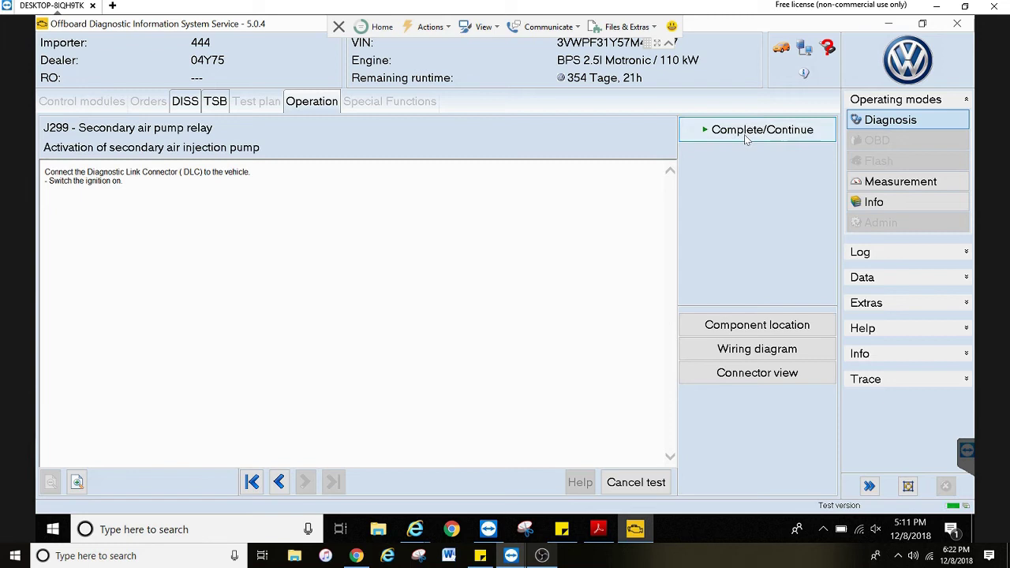
{"action": "left_click", "coordinate": [745, 139]}
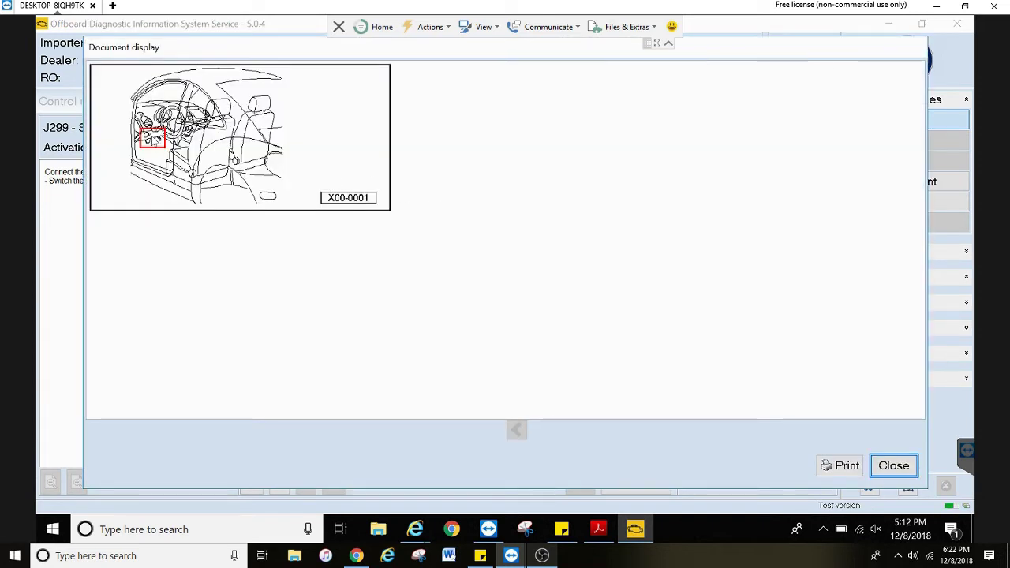
{"action": "left_click", "coordinate": [153, 137]}
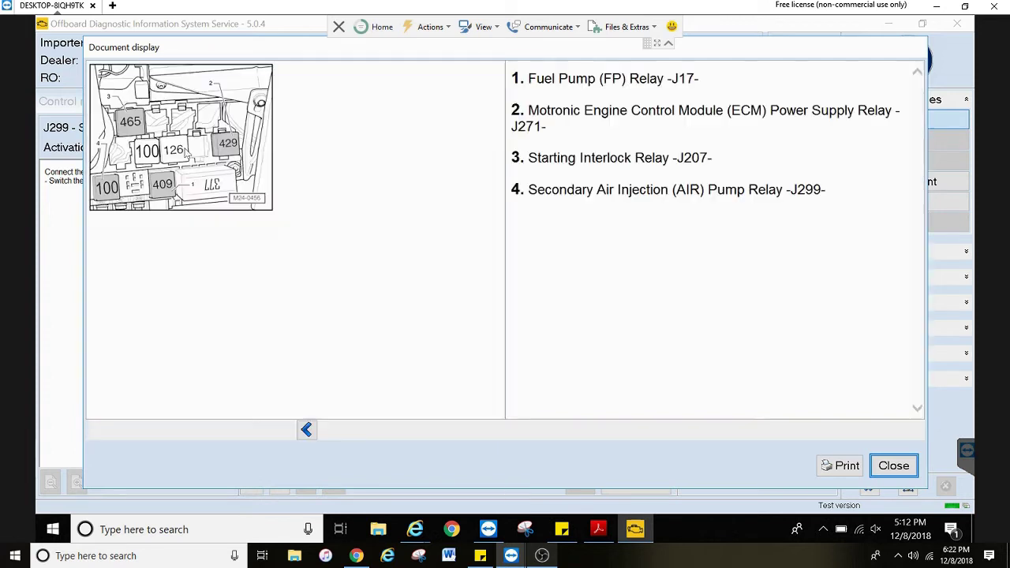
{"action": "left_click", "coordinate": [897, 469]}
{"action": "left_click", "coordinate": [751, 351]}
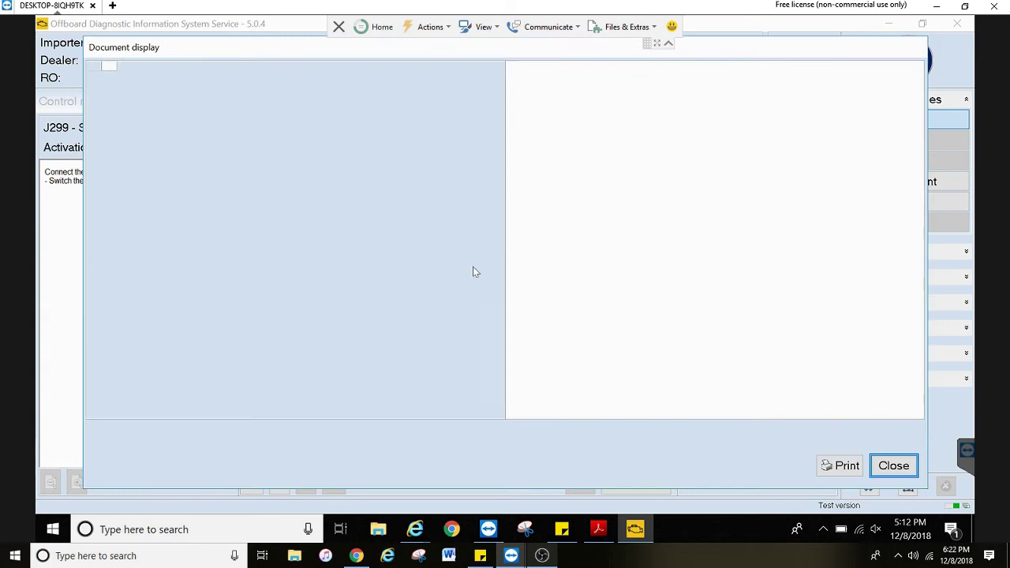
{"action": "left_click", "coordinate": [893, 465]}
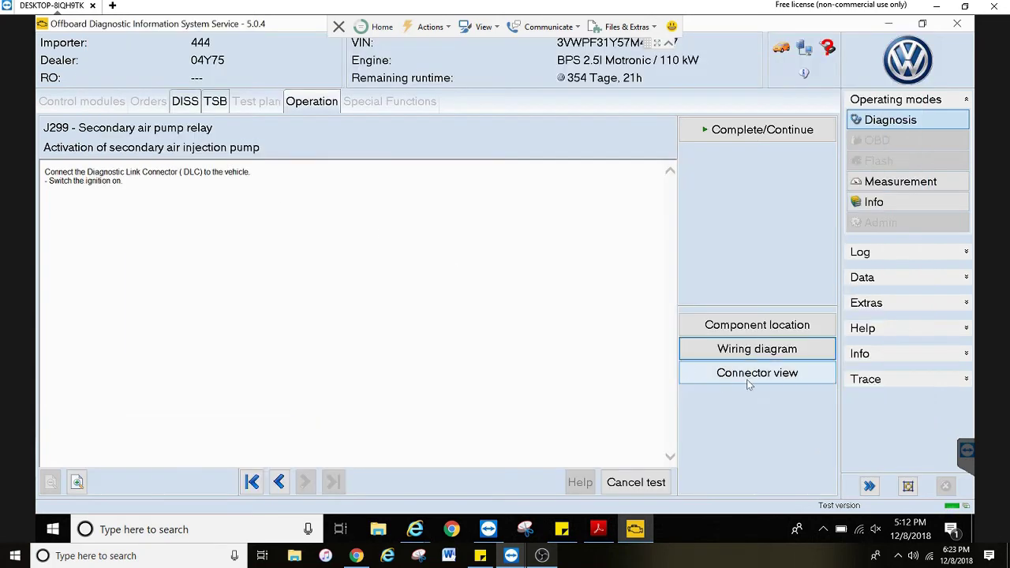
{"action": "left_click", "coordinate": [755, 371]}
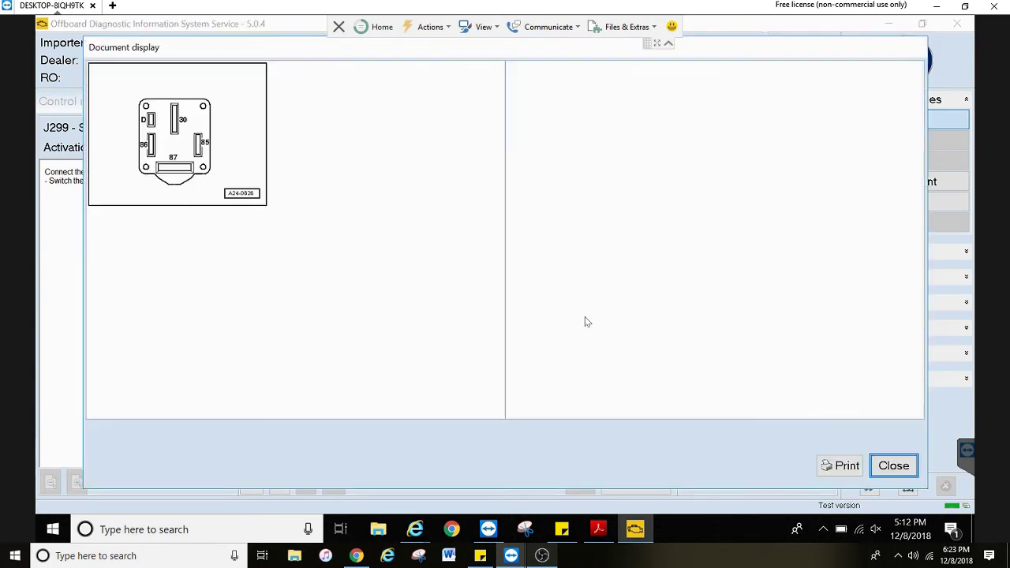
{"action": "left_click", "coordinate": [899, 467]}
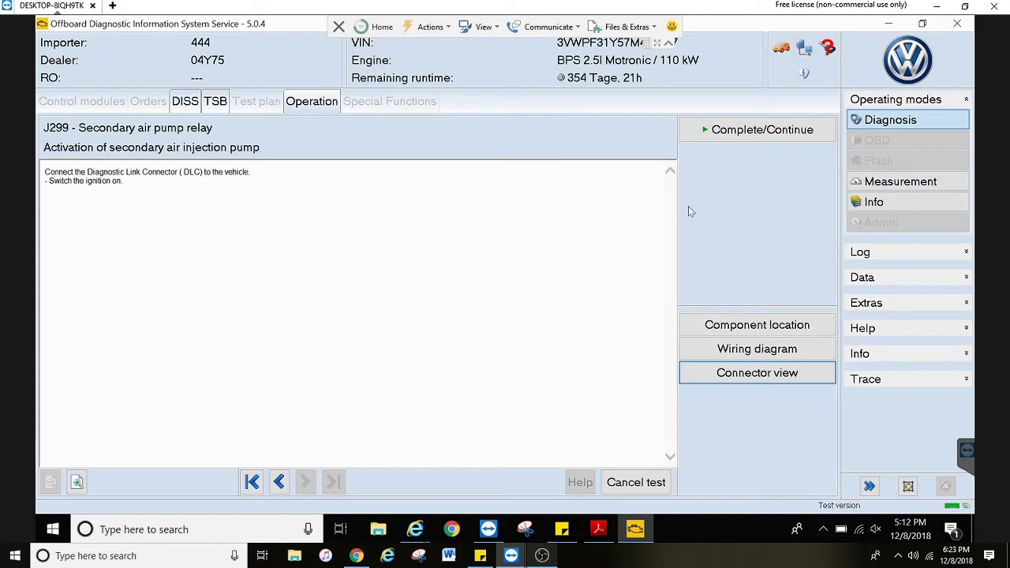
Step: Run the secondary air pump activation, answer Yes to intermittent motor start, and finish the test
{"action": "left_click", "coordinate": [725, 135]}
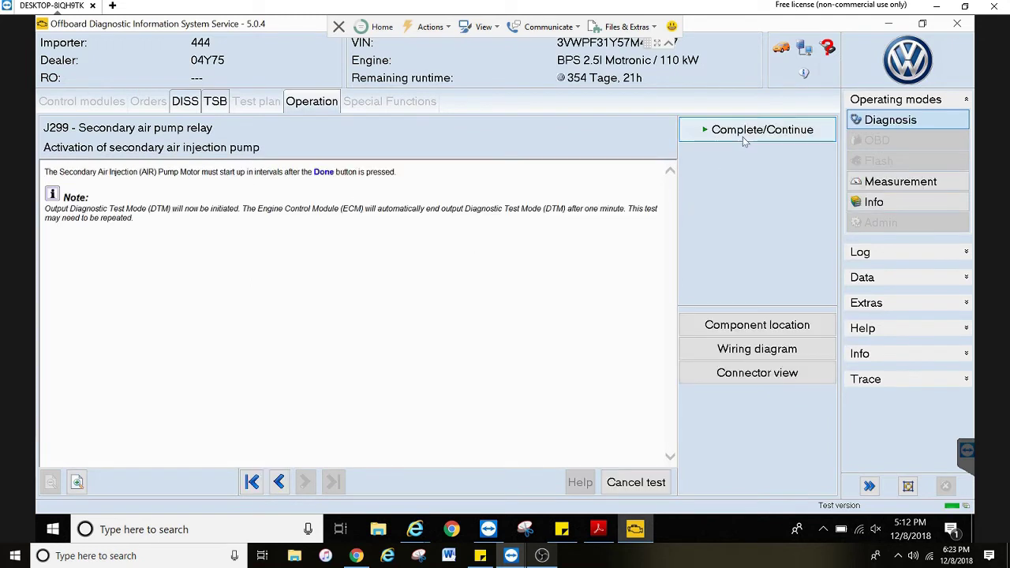
{"action": "left_click", "coordinate": [743, 137]}
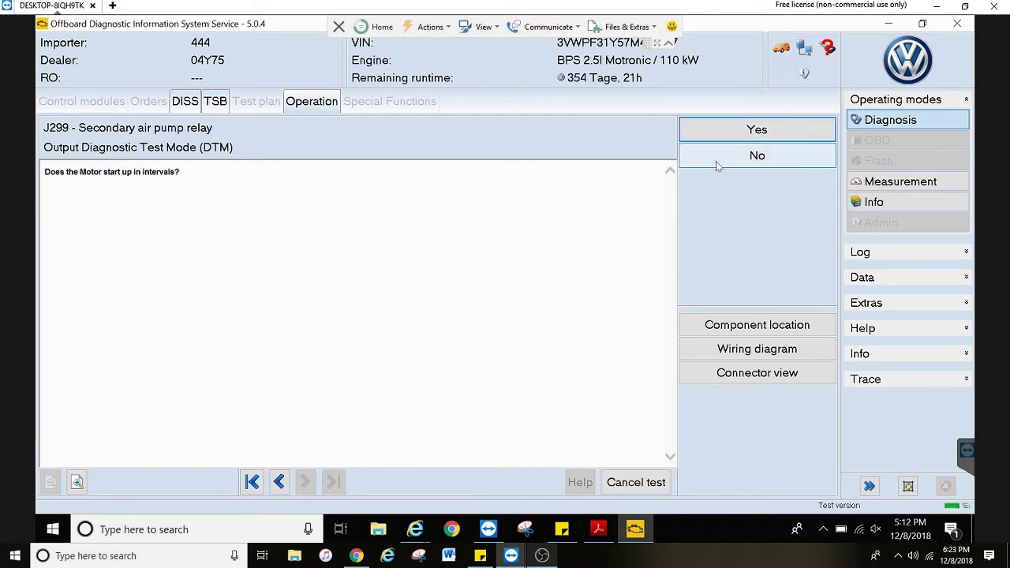
{"action": "left_click", "coordinate": [727, 163]}
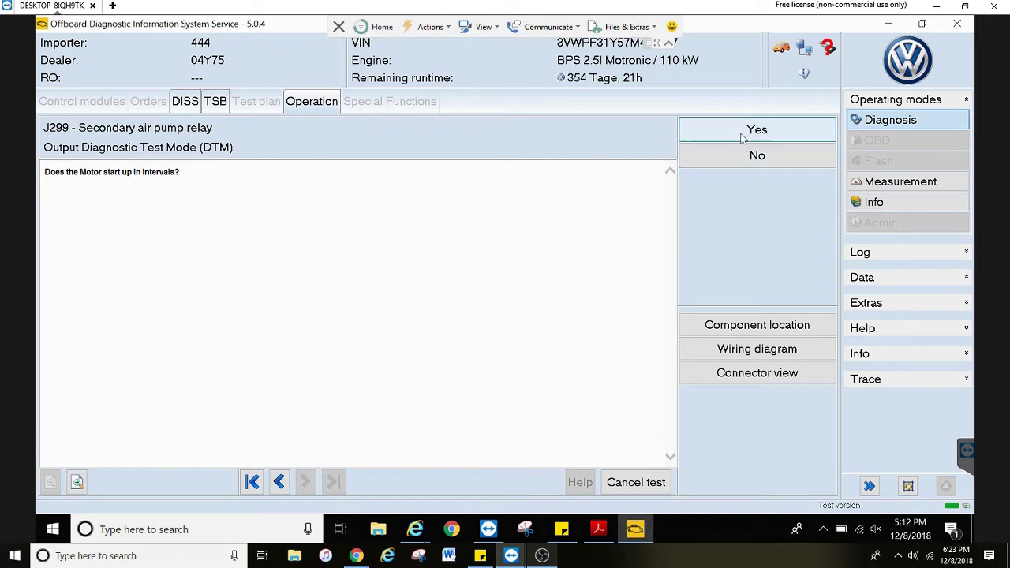
{"action": "left_click", "coordinate": [741, 136]}
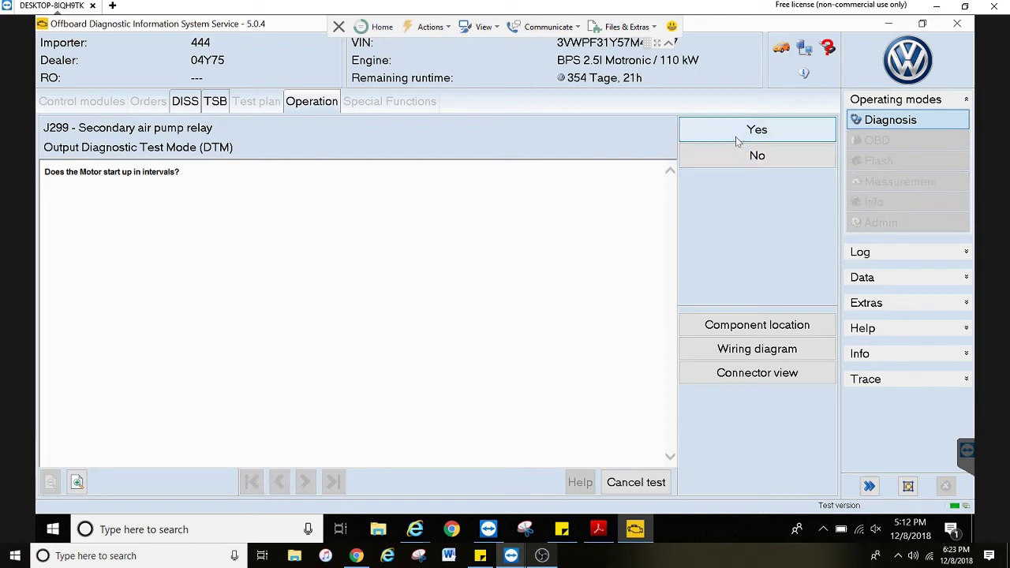
{"action": "left_click", "coordinate": [753, 142]}
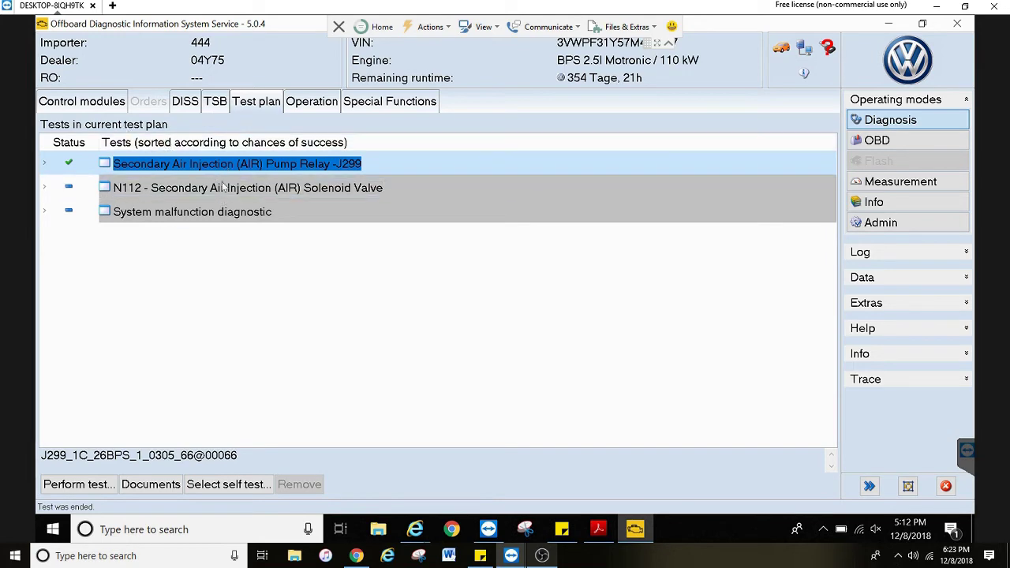
Step: Show the Control modules list and select the Engine and Transmission Control Module rows
{"action": "left_click", "coordinate": [105, 107]}
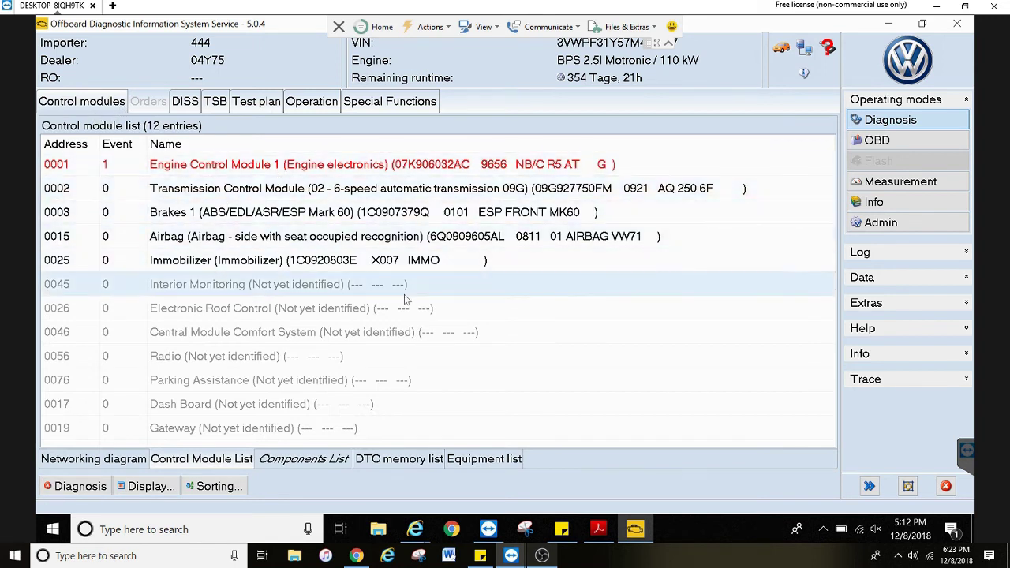
{"action": "left_click", "coordinate": [310, 167]}
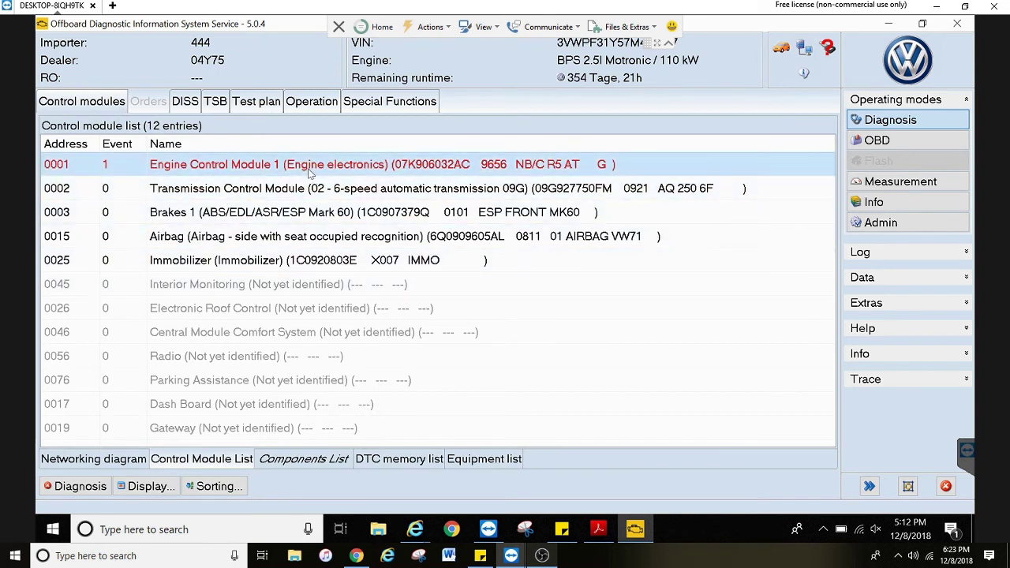
{"action": "left_click", "coordinate": [265, 197]}
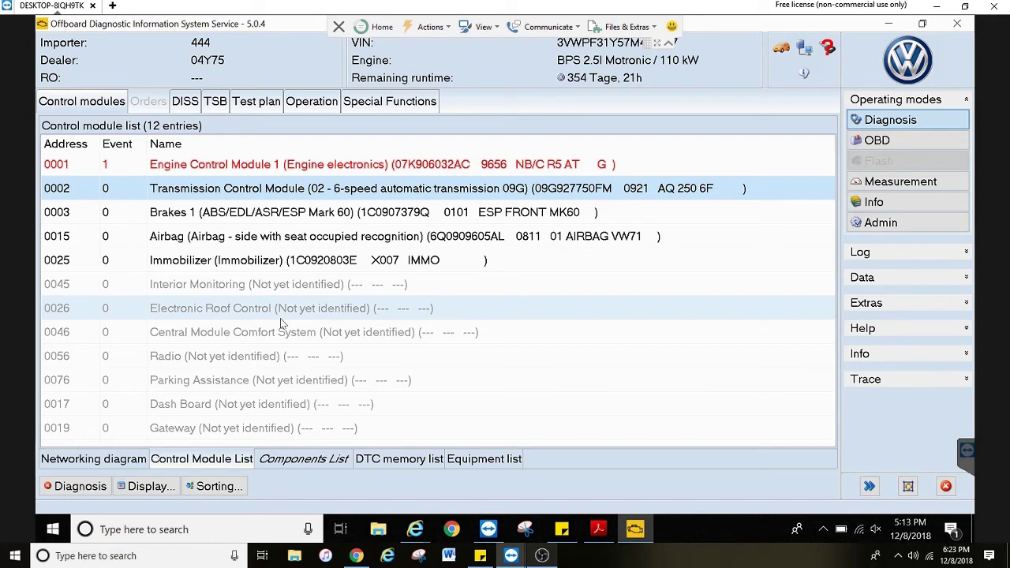
Step: Inspect P0411 and its Standard environmental conditions in DTC memory, then return to the test plan
{"action": "left_click", "coordinate": [401, 461]}
{"action": "left_click", "coordinate": [47, 147]}
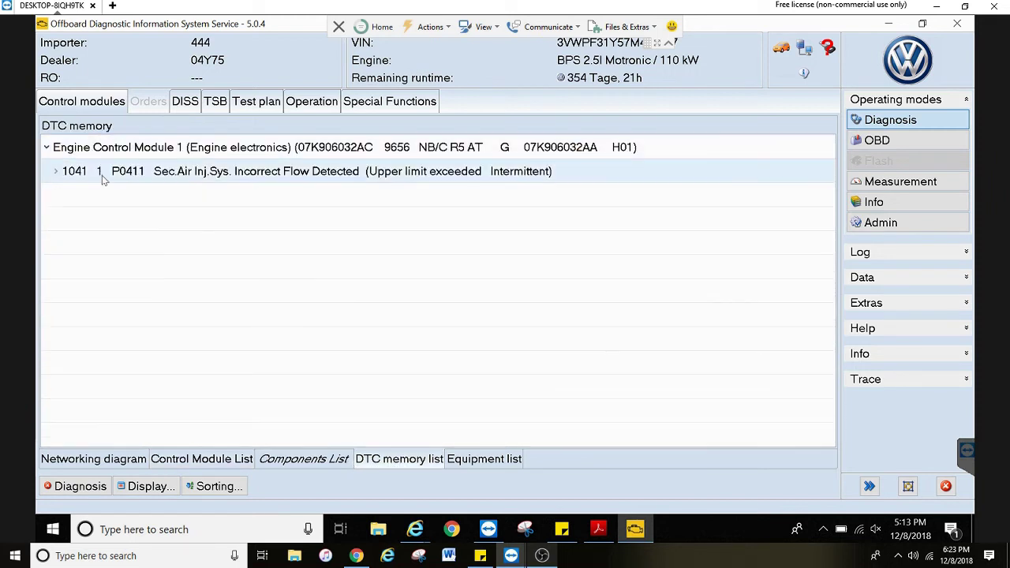
{"action": "left_click", "coordinate": [56, 172]}
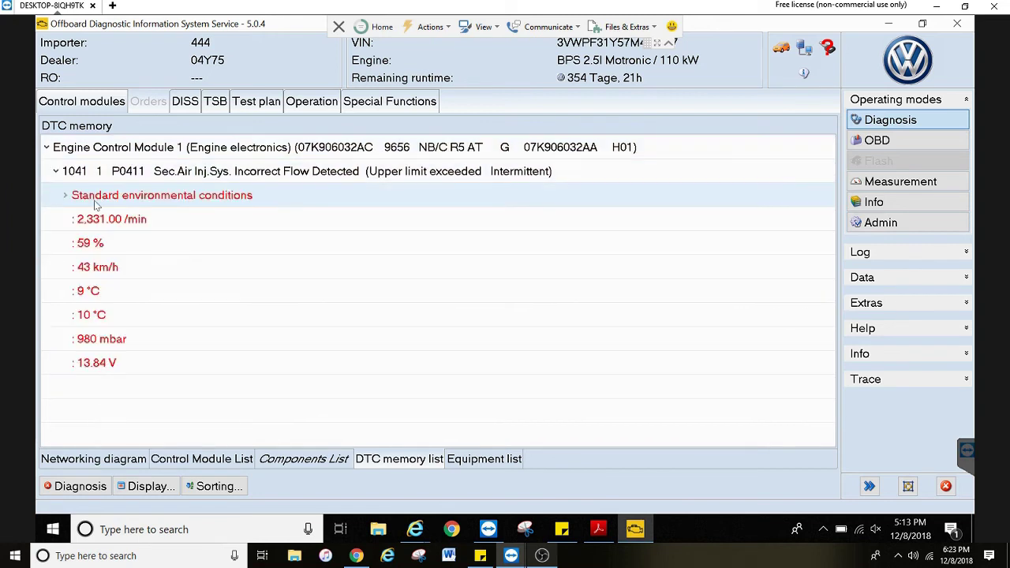
{"action": "left_click", "coordinate": [65, 196]}
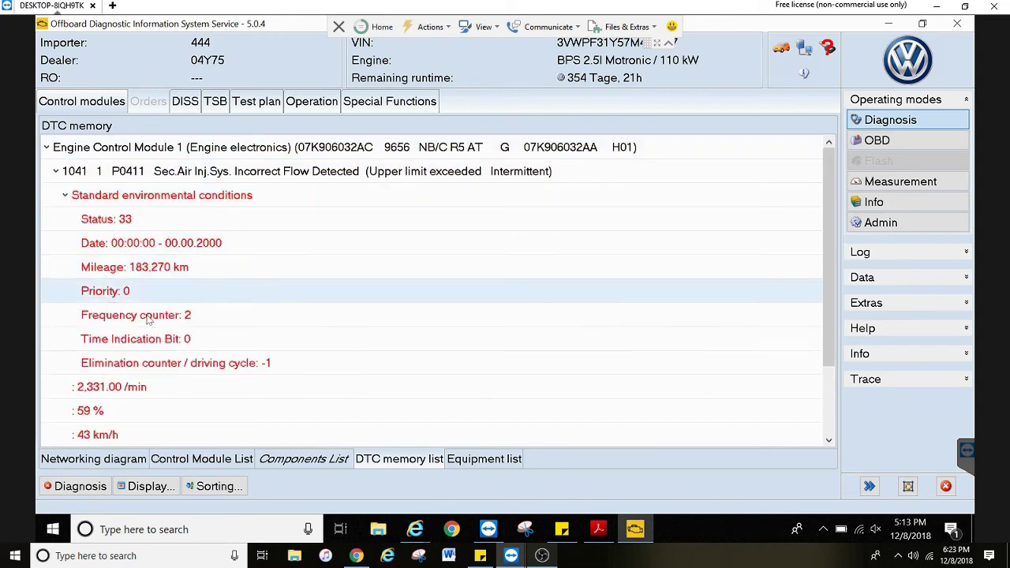
{"action": "left_click", "coordinate": [65, 196]}
{"action": "left_click", "coordinate": [56, 171]}
{"action": "left_click", "coordinate": [46, 147]}
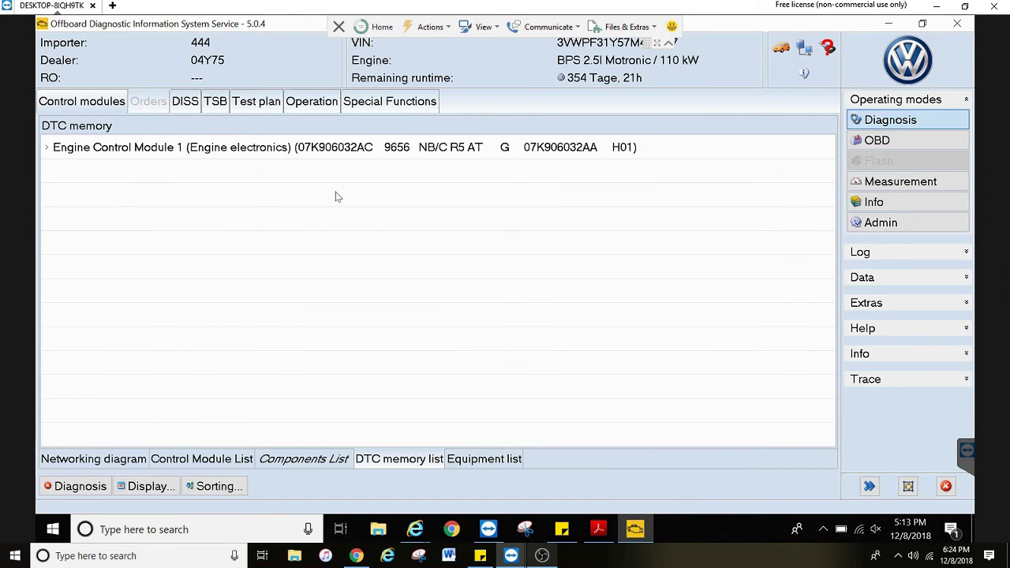
{"action": "left_click", "coordinate": [201, 458]}
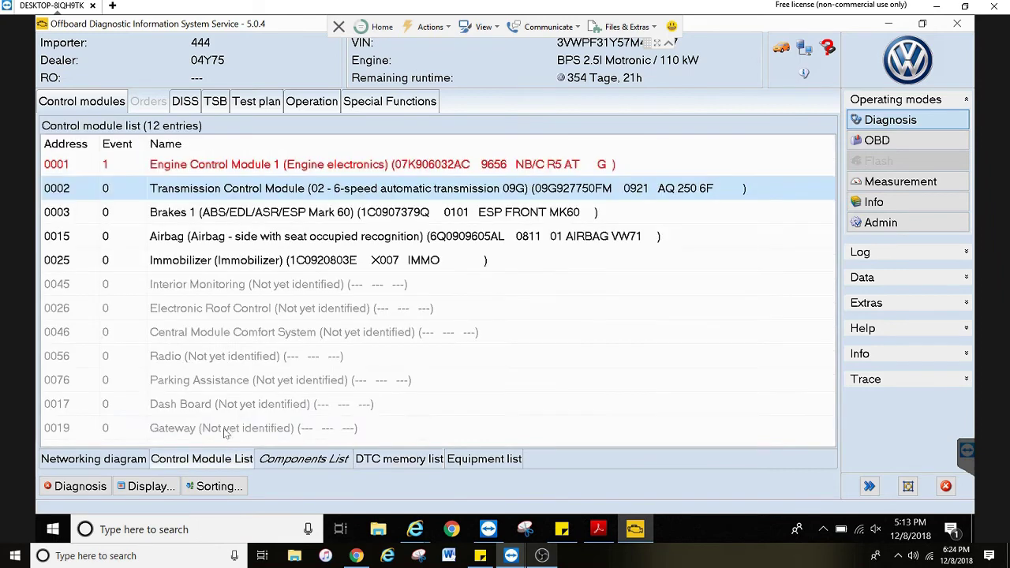
{"action": "left_click", "coordinate": [257, 102]}
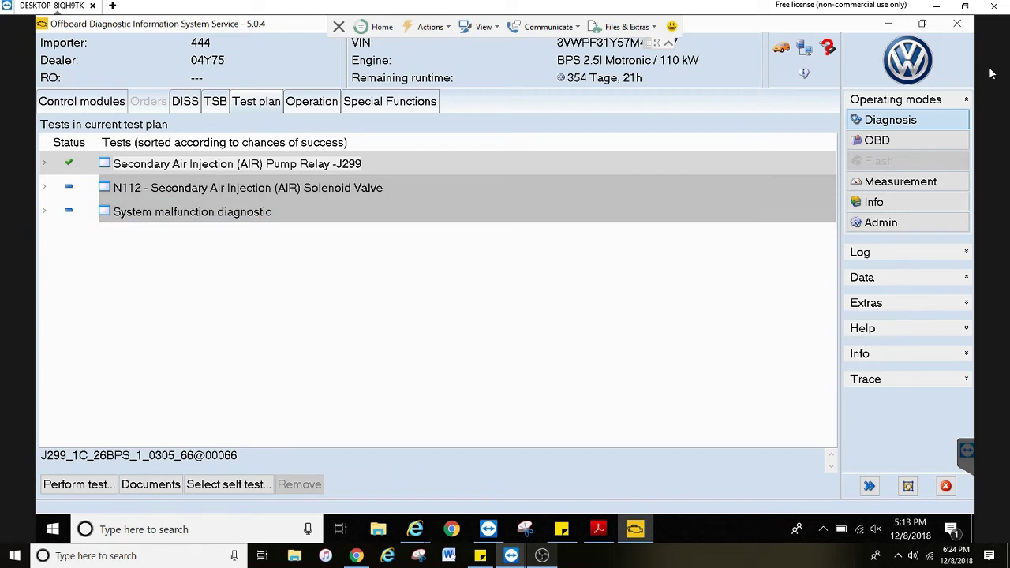
Step: Close ODIS, confirm ending the diagnosis, and answer No at the 'Exit GFF: End GFF?' prompt
{"action": "left_click", "coordinate": [958, 29]}
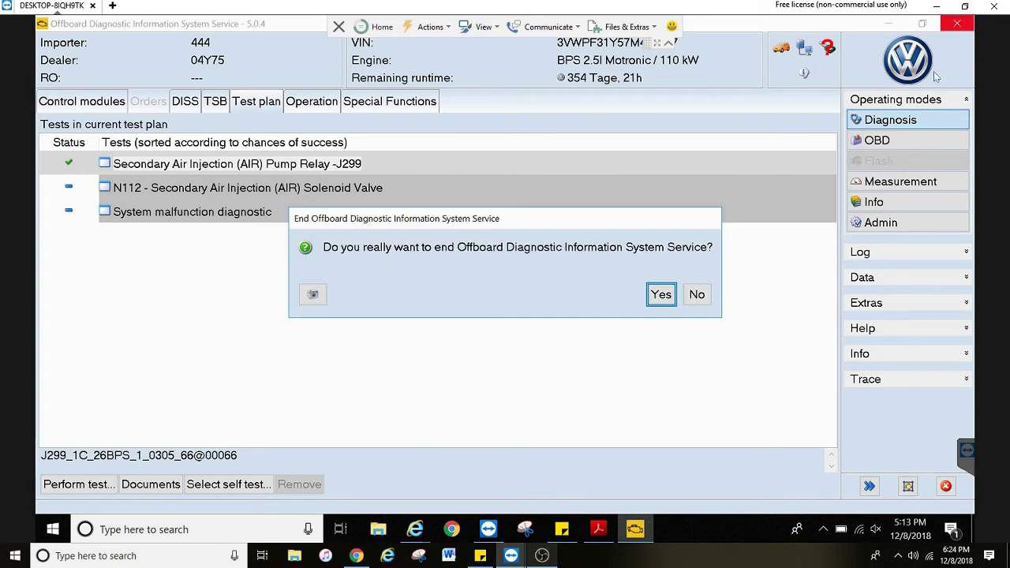
{"action": "left_click", "coordinate": [660, 295]}
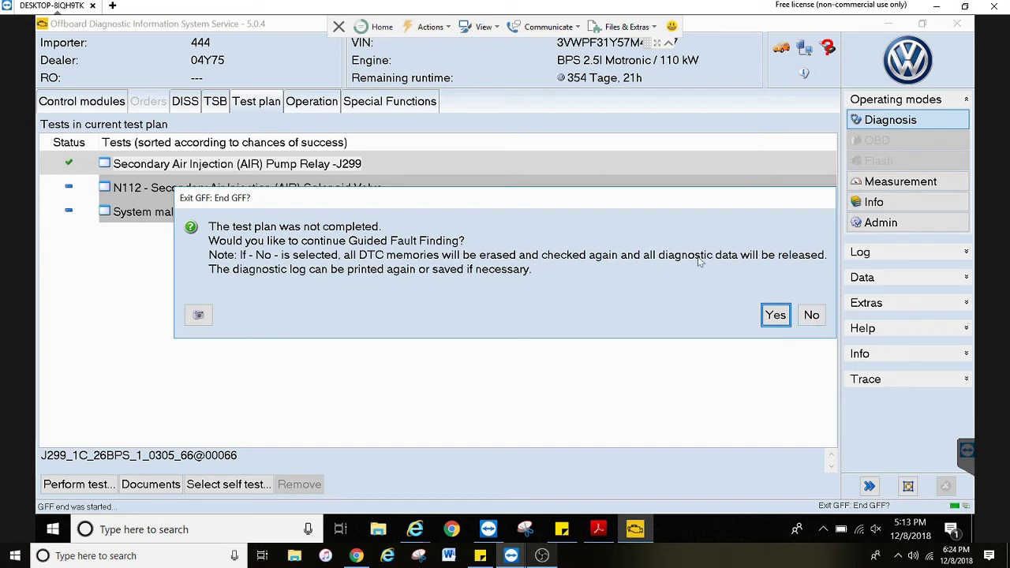
{"action": "left_click", "coordinate": [811, 314]}
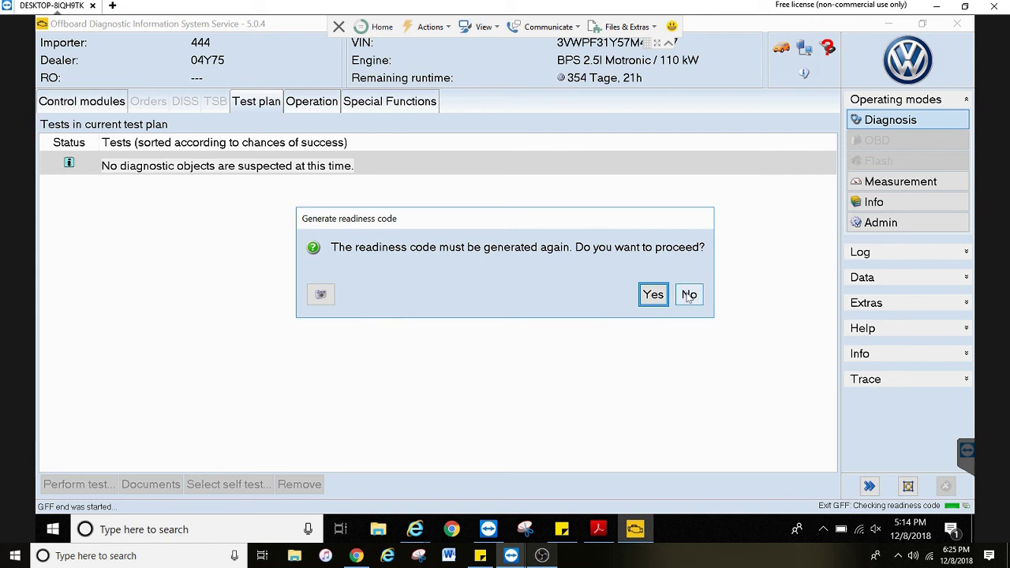
Step: Decline regenerating the readiness code and complete the Read VIN step
{"action": "left_click", "coordinate": [688, 297]}
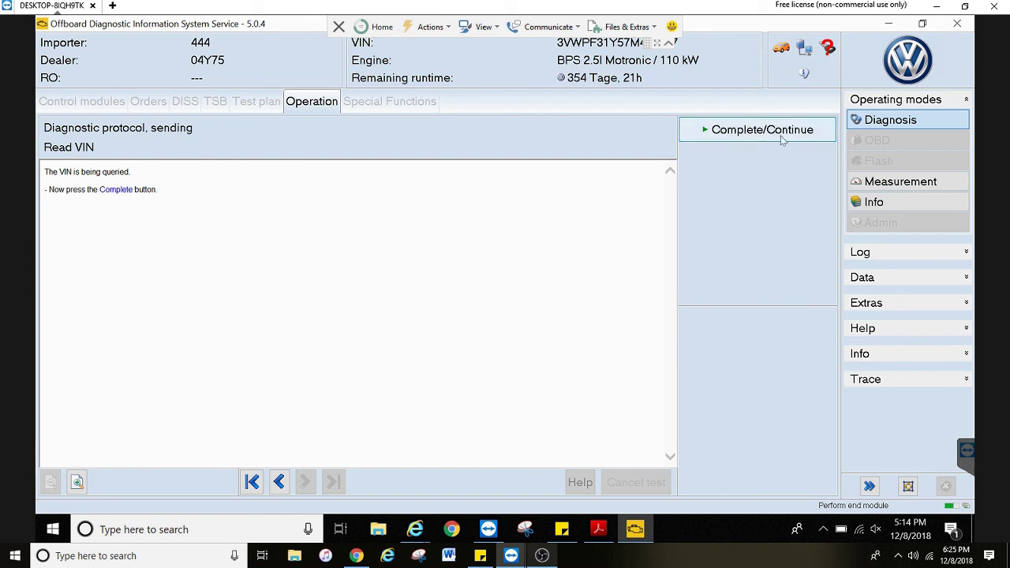
{"action": "left_click", "coordinate": [775, 133]}
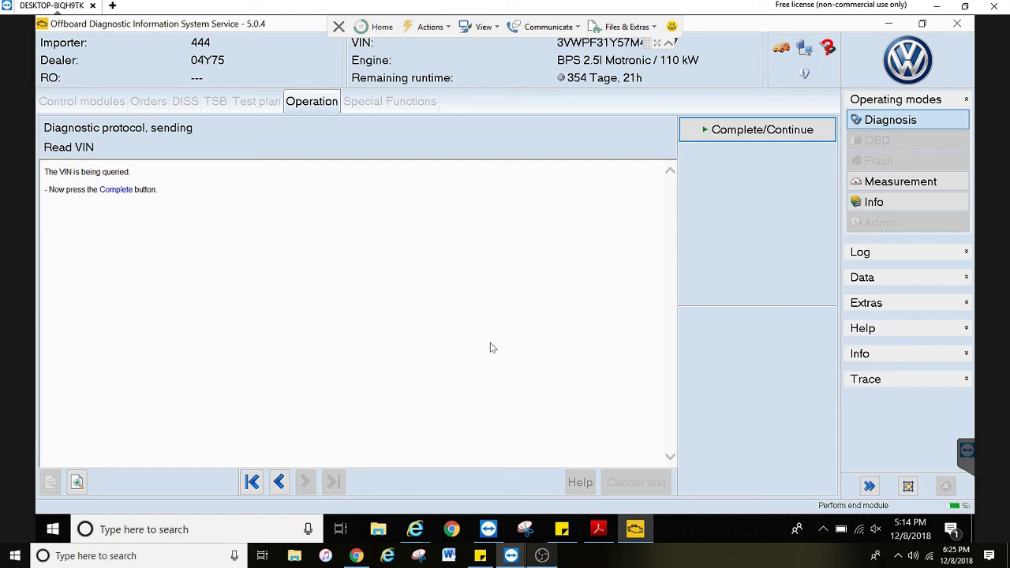
{"action": "left_click", "coordinate": [764, 128]}
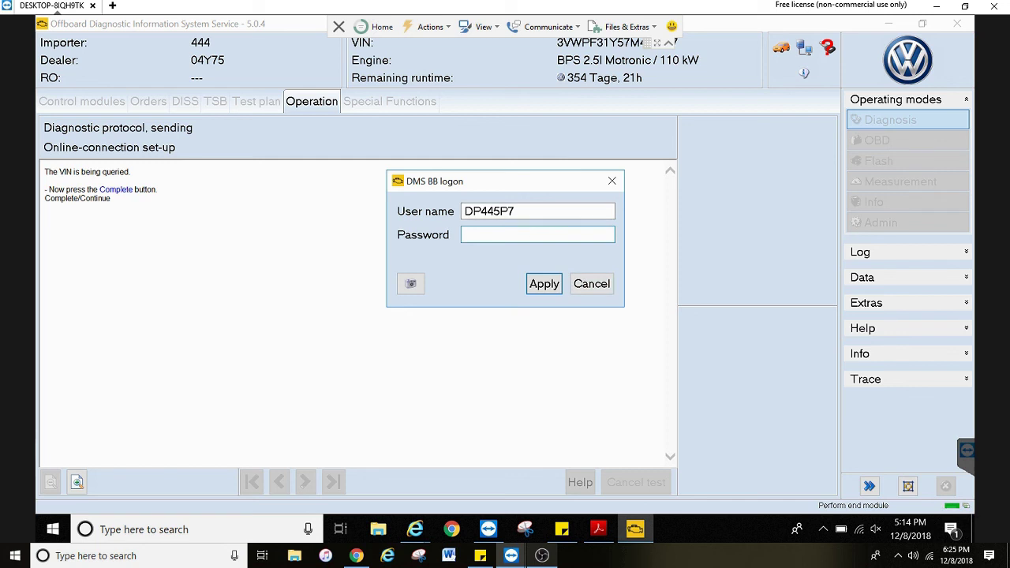
Step: Cancel the DMS online logon, decline repeating the connection, and skip the diagnostic log
{"action": "type", "text": "*******"}
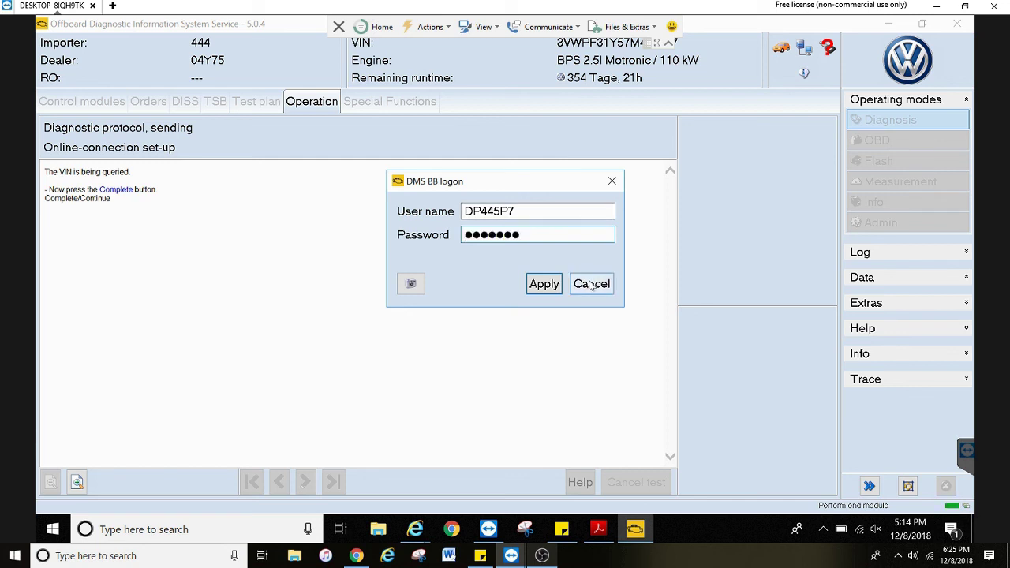
{"action": "left_click", "coordinate": [591, 284]}
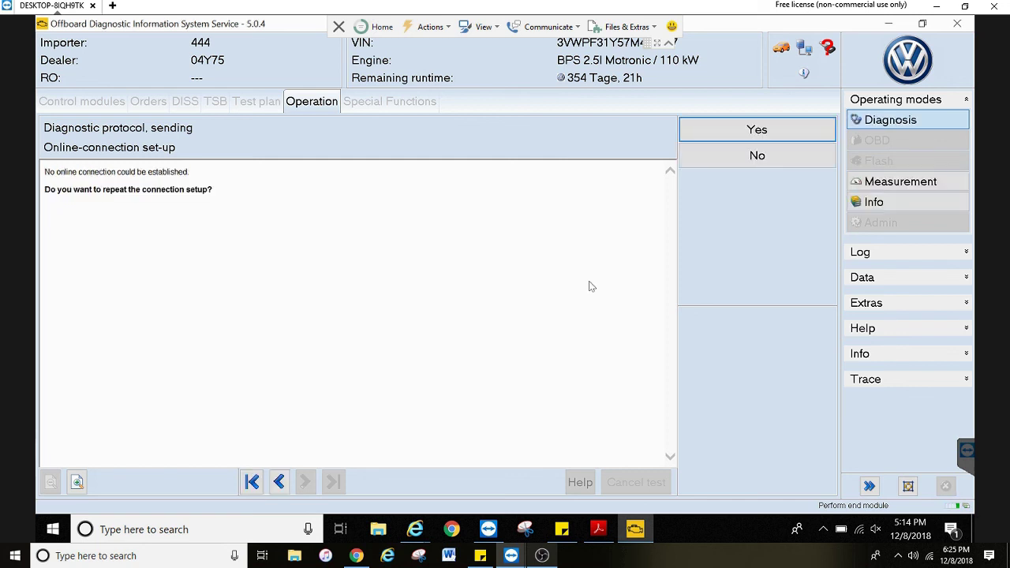
{"action": "left_click", "coordinate": [733, 157]}
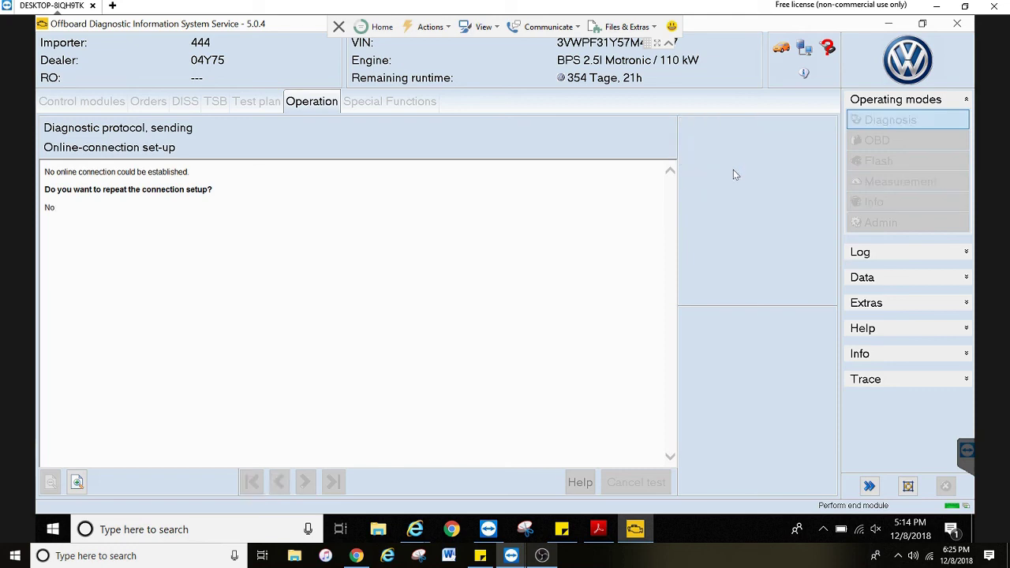
{"action": "left_click", "coordinate": [610, 279]}
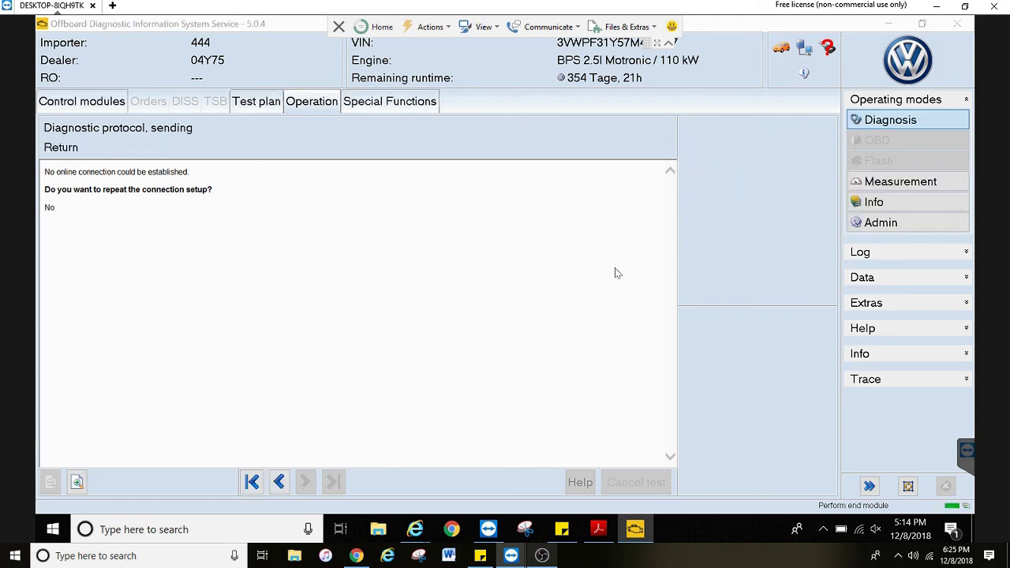
{"action": "left_click", "coordinate": [637, 309]}
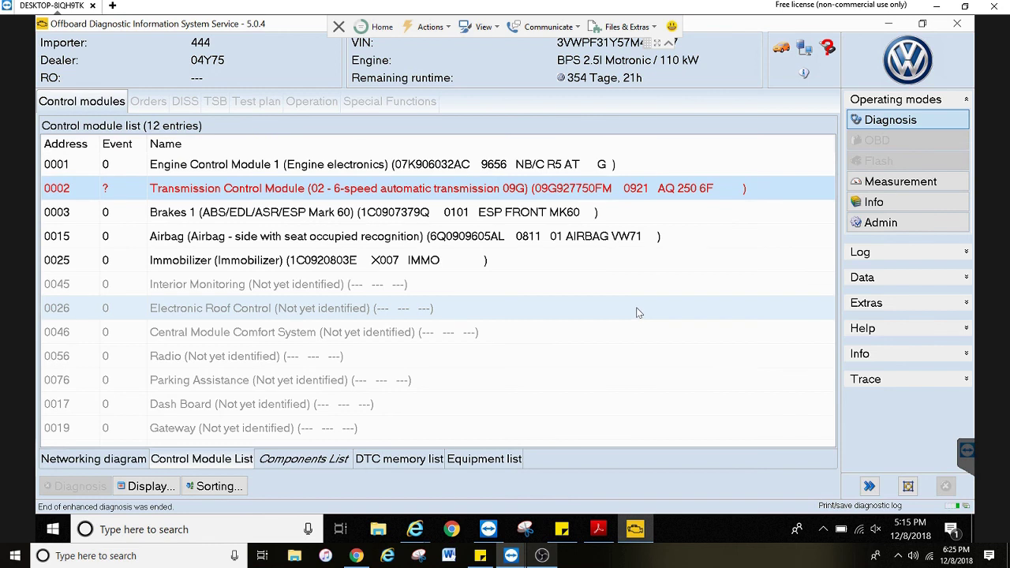